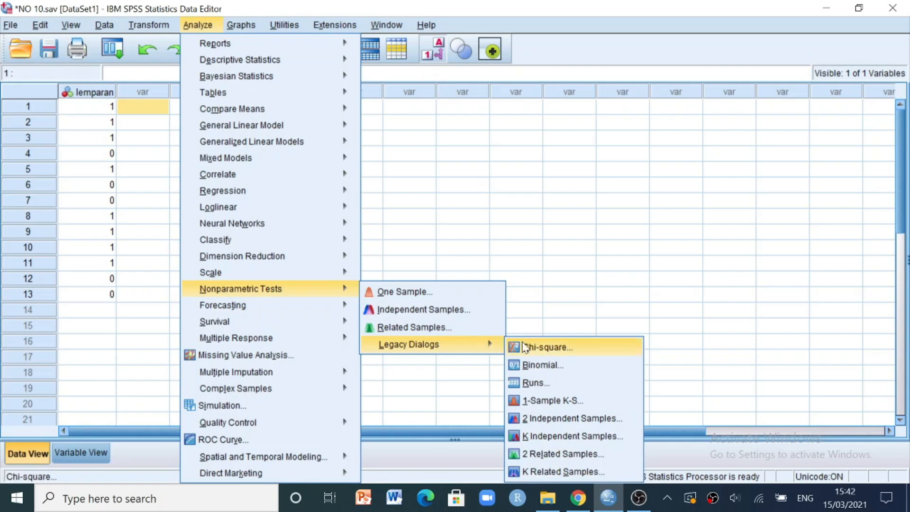
Run a Runs Test on the lemparan variable using both the median and the mean as cut points.
click(536, 382)
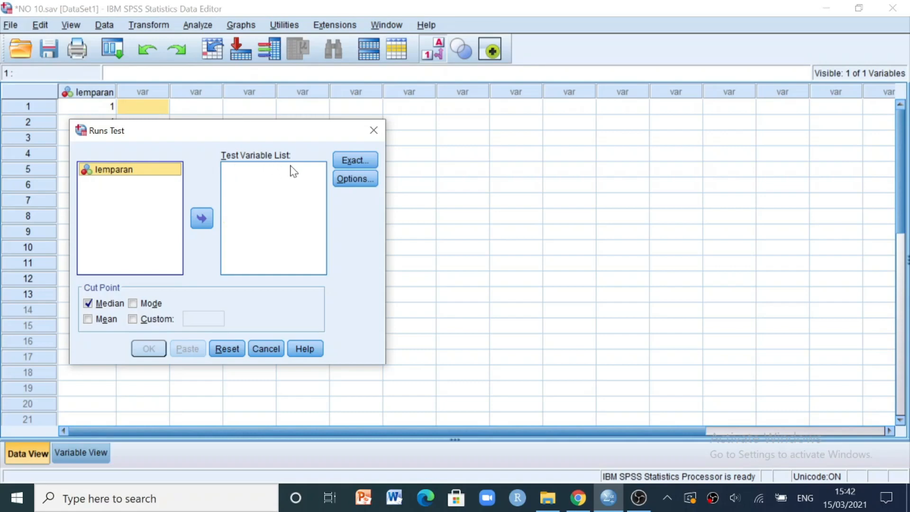
click(201, 218)
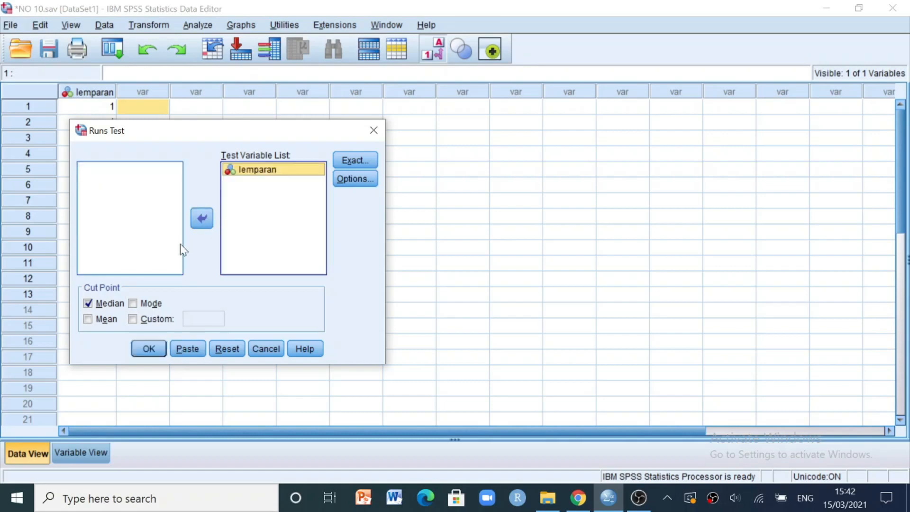
click(116, 319)
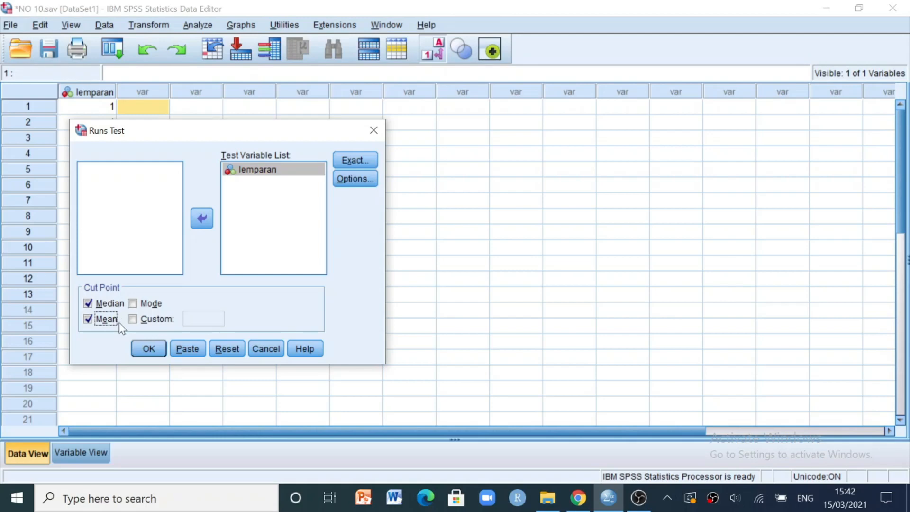
click(149, 348)
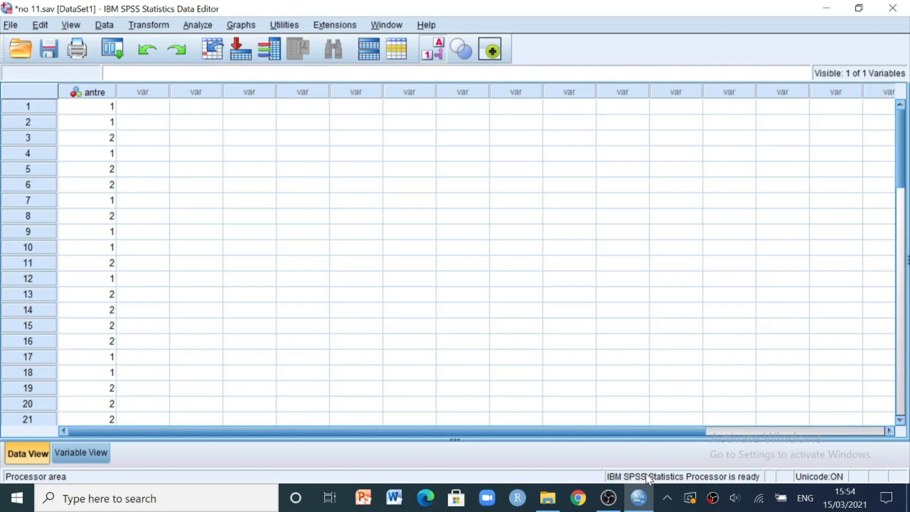
Run a legacy nonparametric Runs Test on the antre variable with the median as cut point.
click(207, 29)
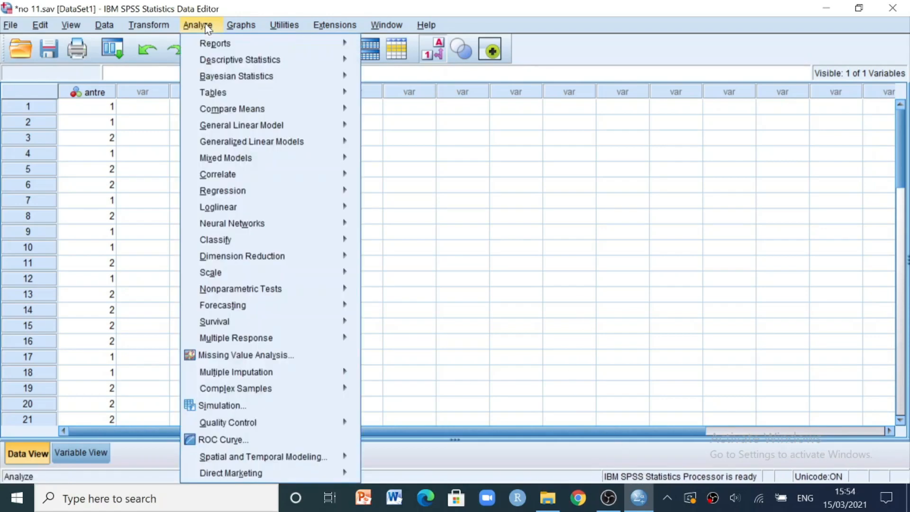
mouse_move(297, 289)
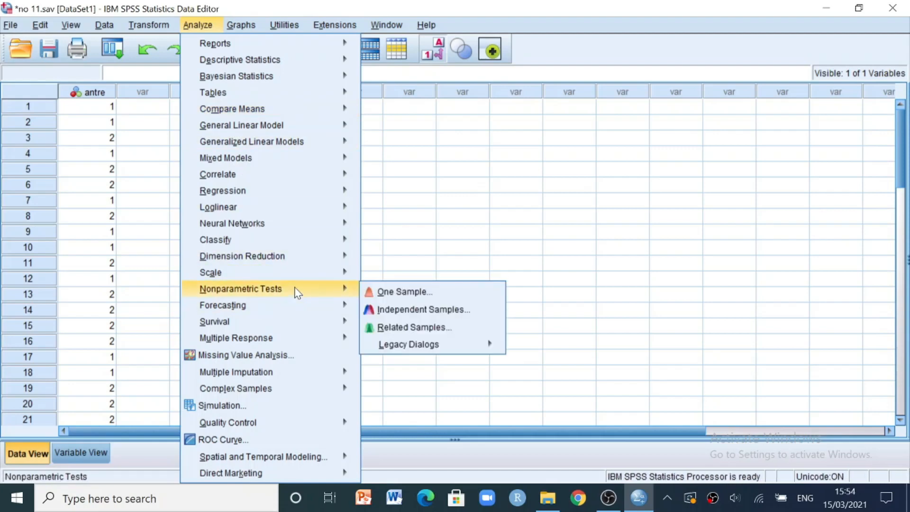
mouse_move(446, 349)
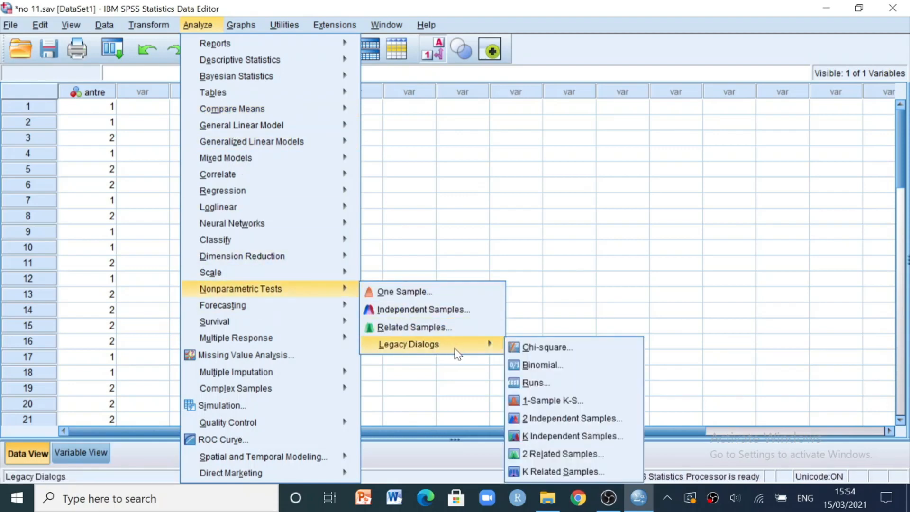
click(558, 385)
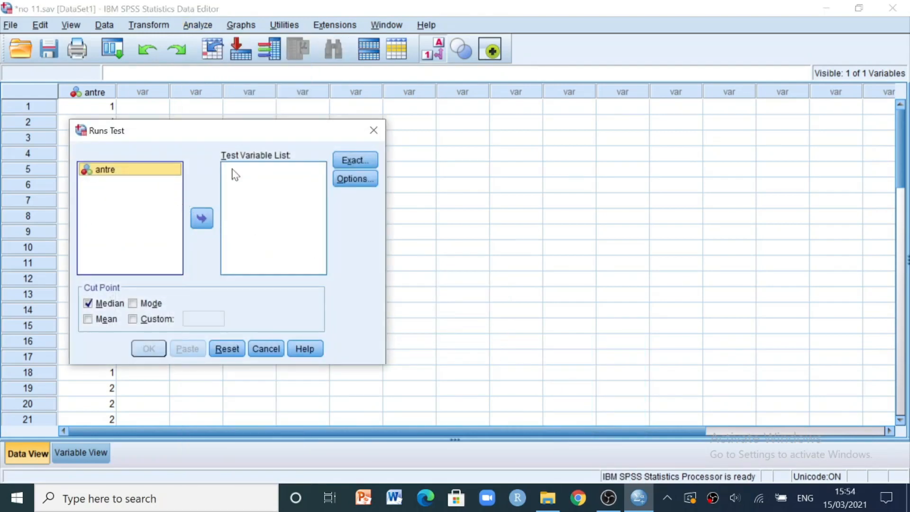
click(201, 218)
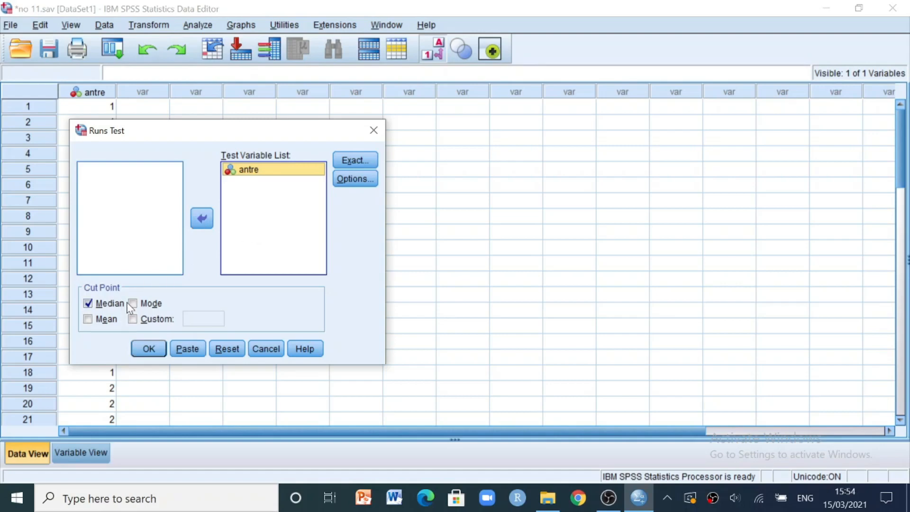
click(149, 348)
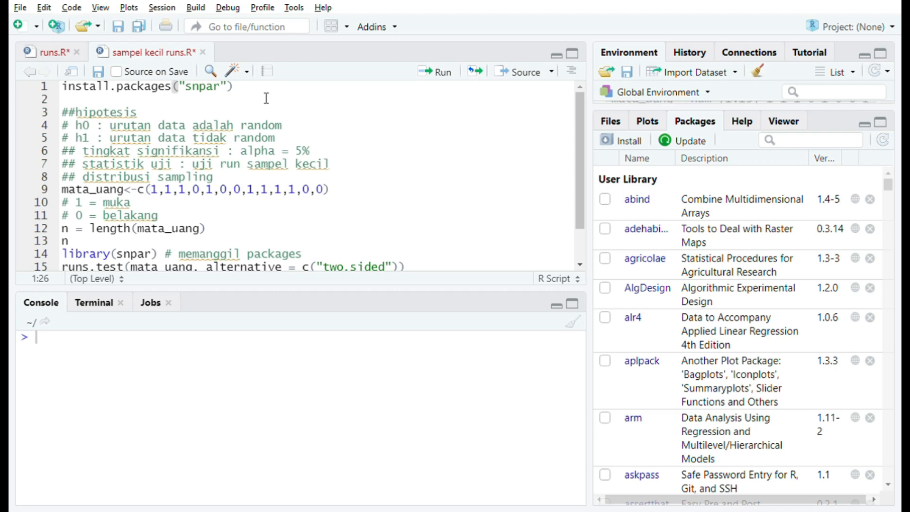
click(65, 90)
click(287, 86)
click(635, 149)
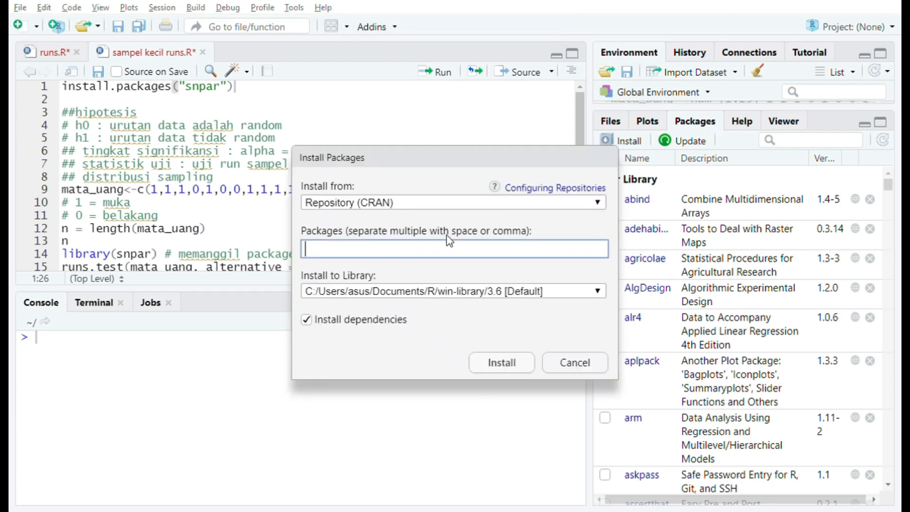
text(snpar)
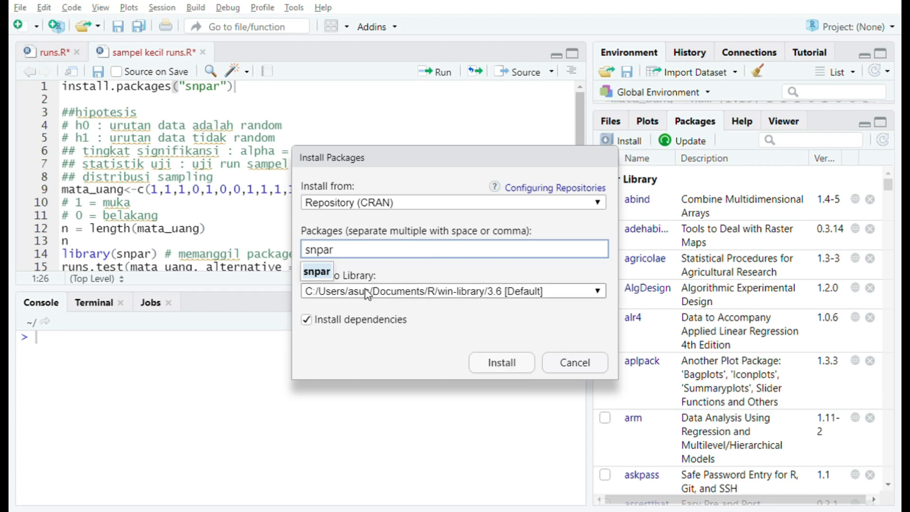
click(574, 369)
click(574, 368)
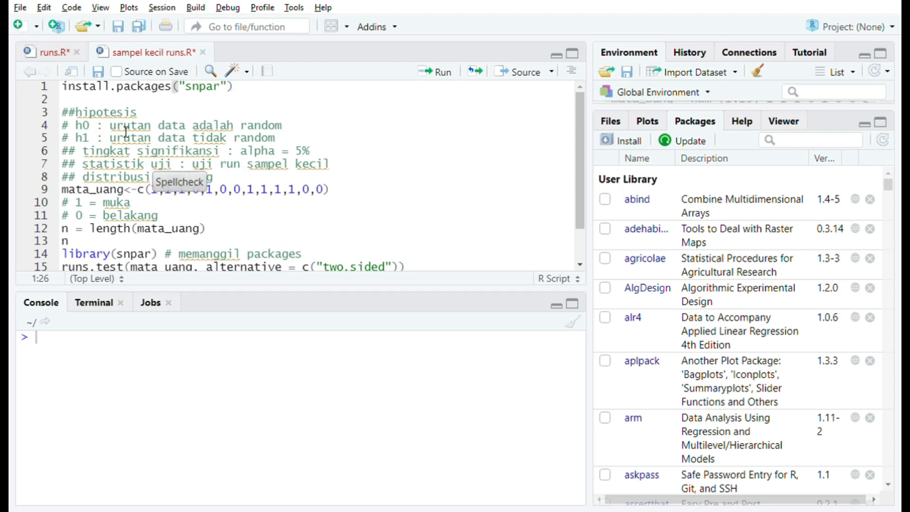
Execute the script line that defines mata_uang as the vector c(1,1,1,0,1,0,0,1,1,1,1,0,0).
click(384, 159)
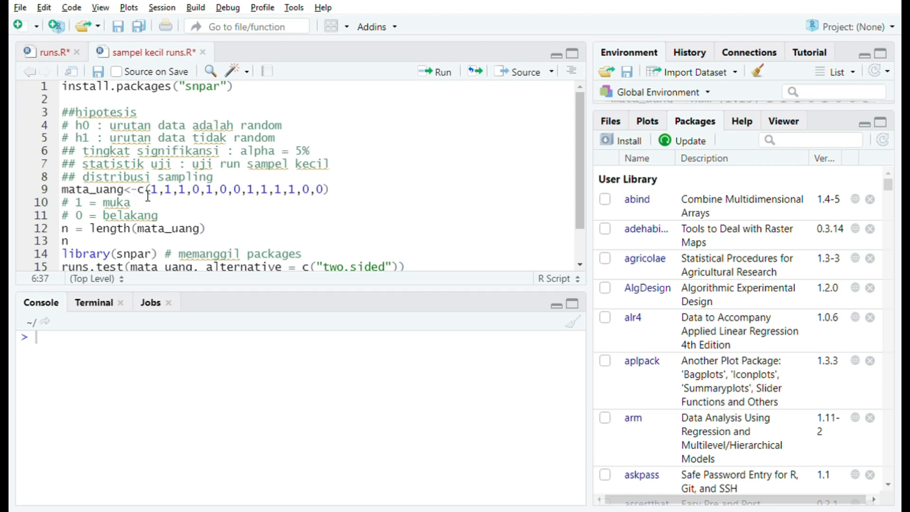
drag(145, 190, 308, 190)
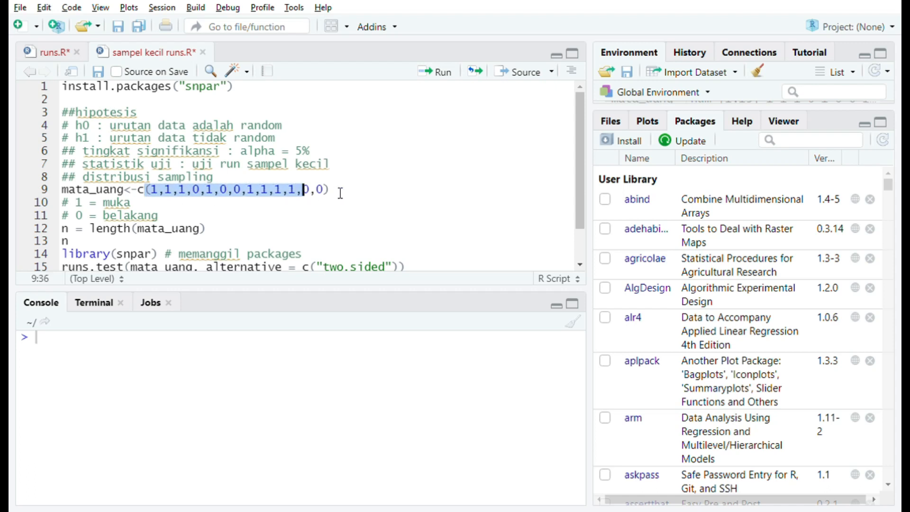
click(340, 192)
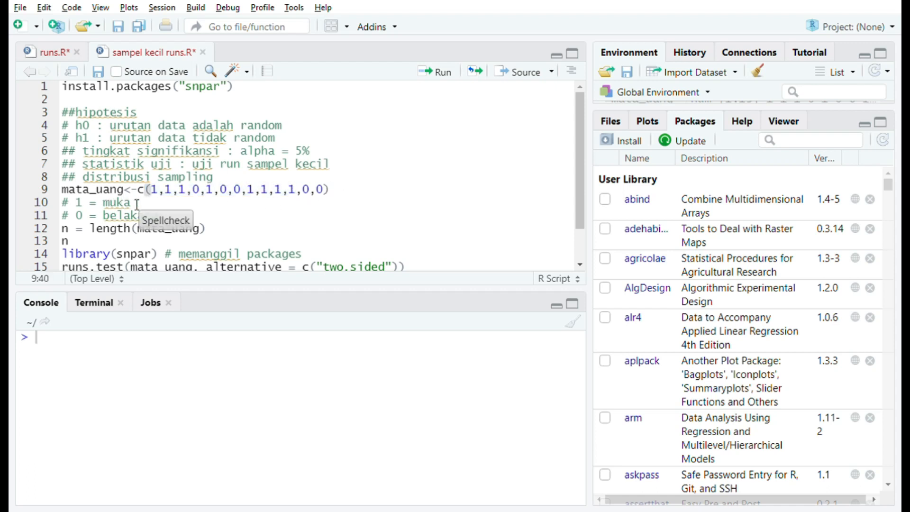
click(184, 216)
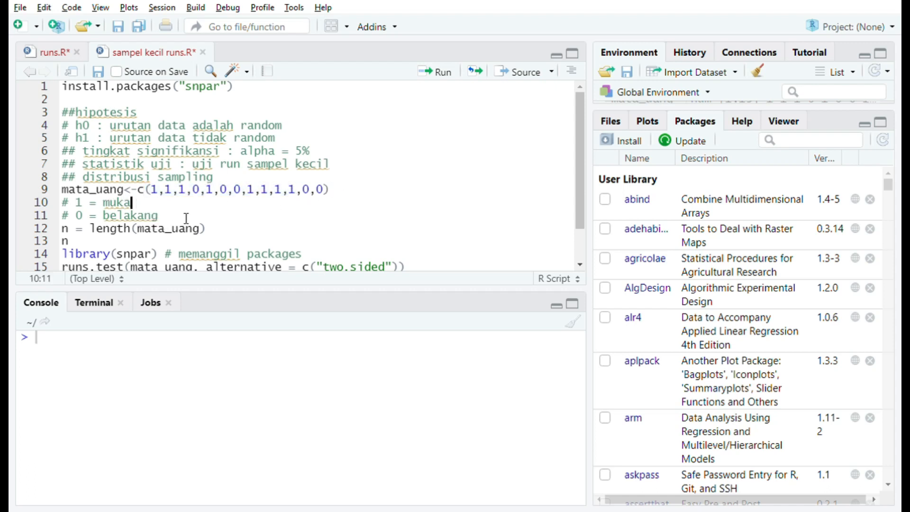
click(340, 194)
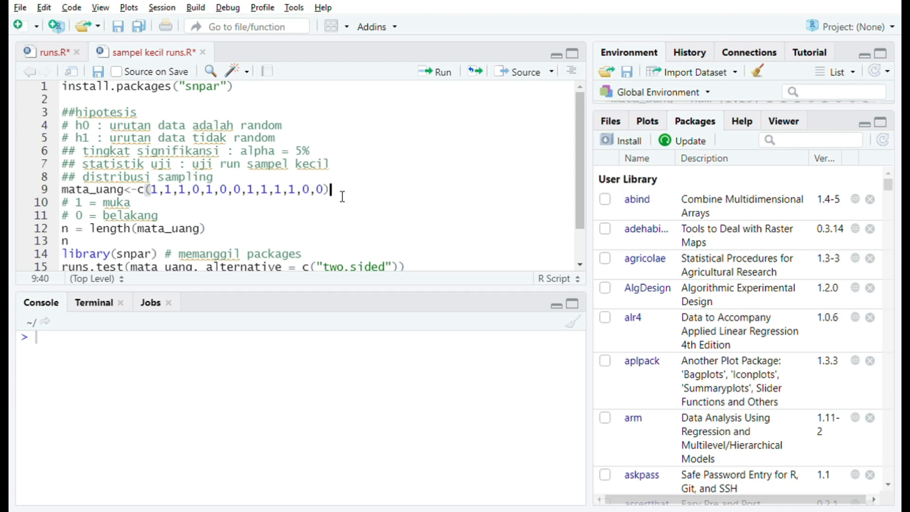
click(435, 72)
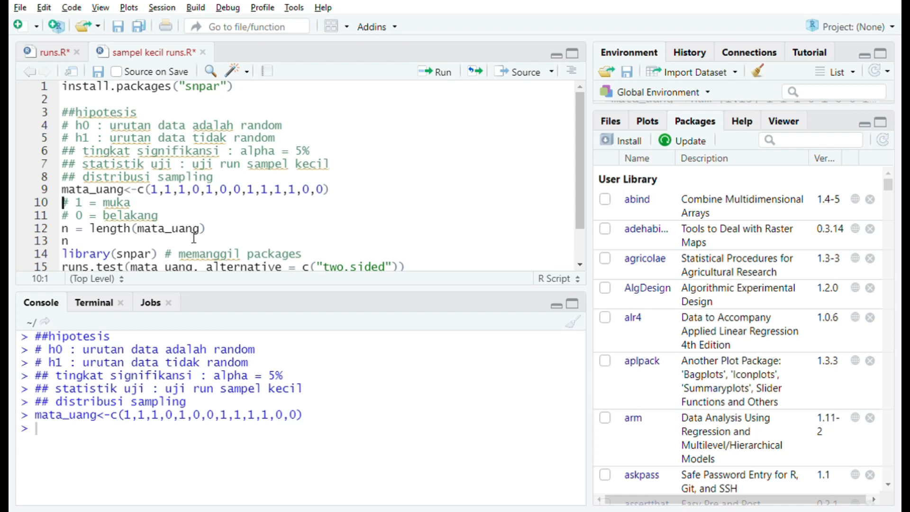
Execute the lines that store the length of mata_uang in n and print n in the console.
click(219, 229)
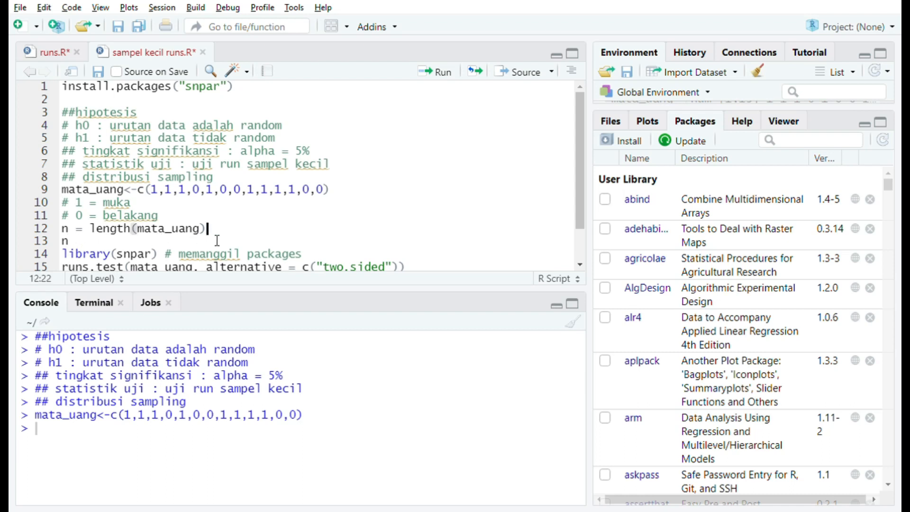
click(429, 72)
key(End)
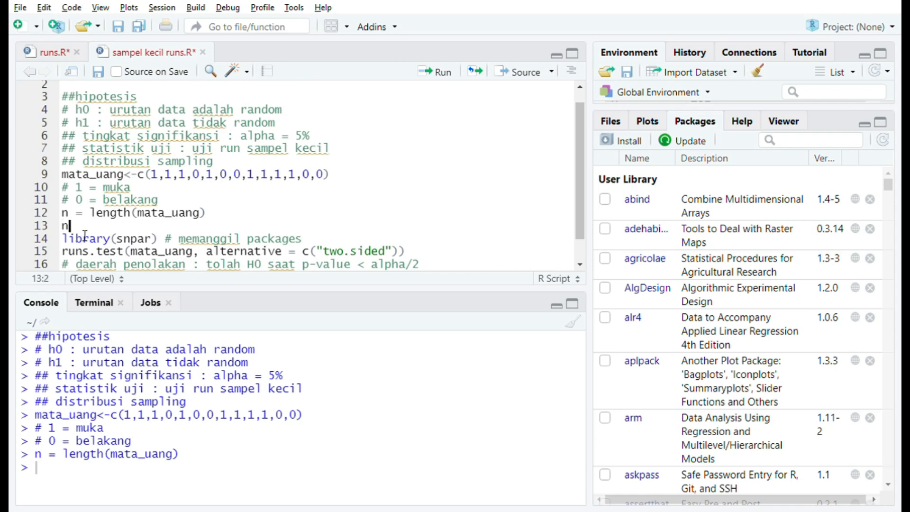
click(436, 69)
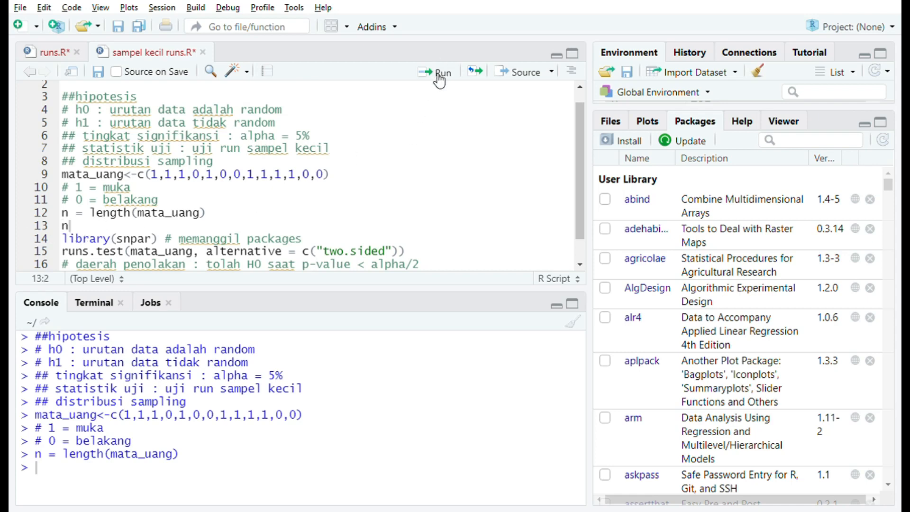
drag(71, 483, 13, 476)
click(69, 484)
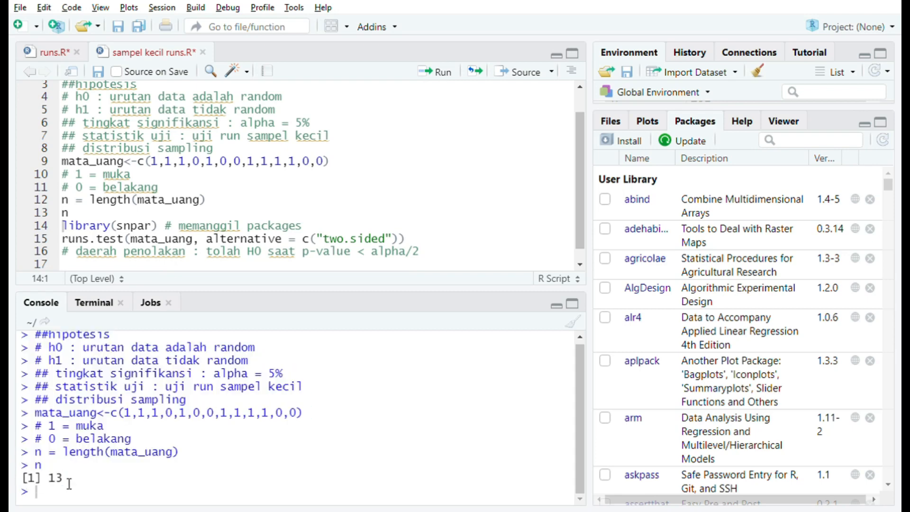
drag(69, 484, 42, 482)
click(92, 383)
Load the snpar package by executing the library(snpar) line of the script.
click(92, 216)
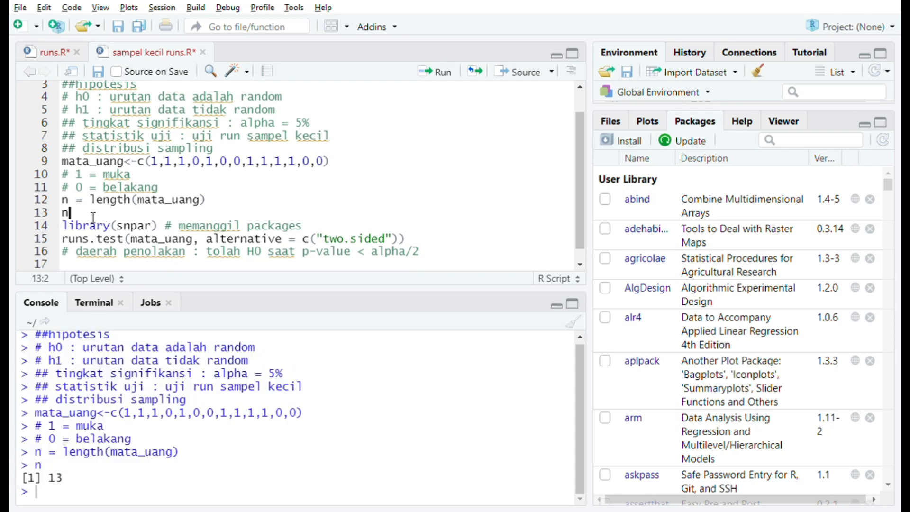
click(164, 227)
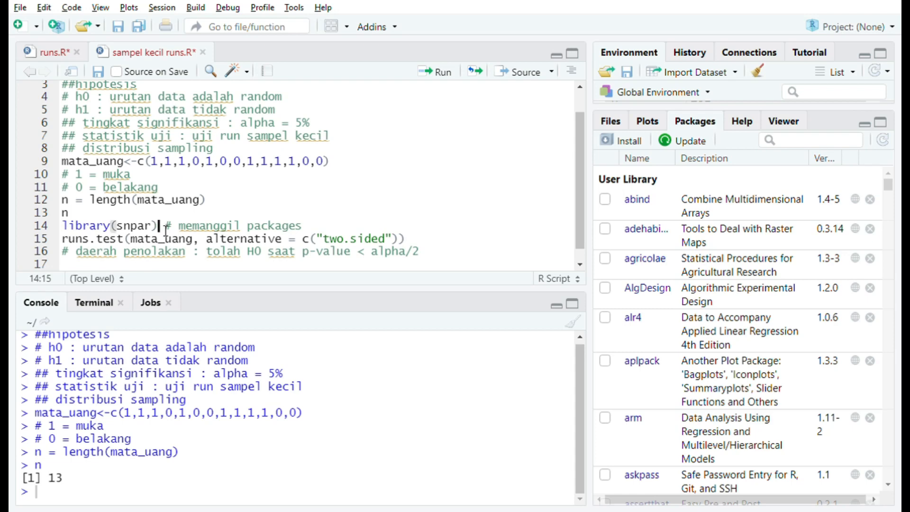
click(78, 243)
click(118, 239)
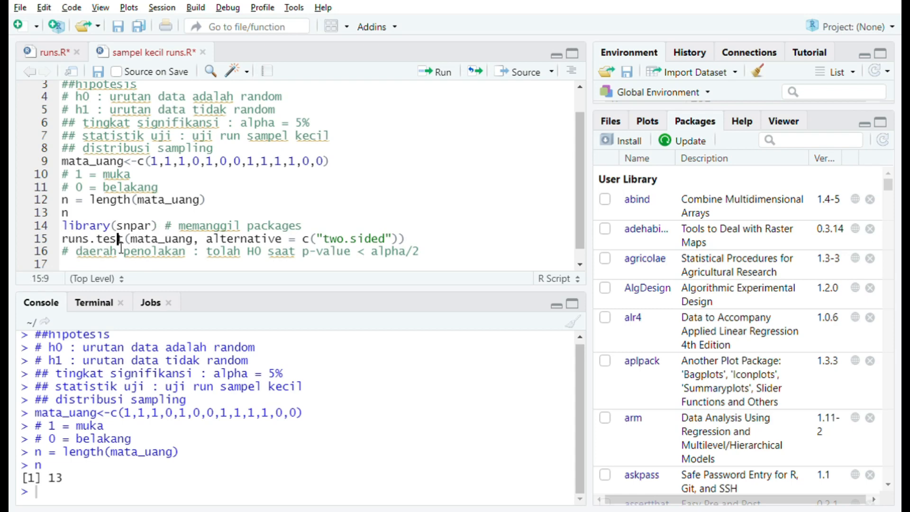
click(165, 230)
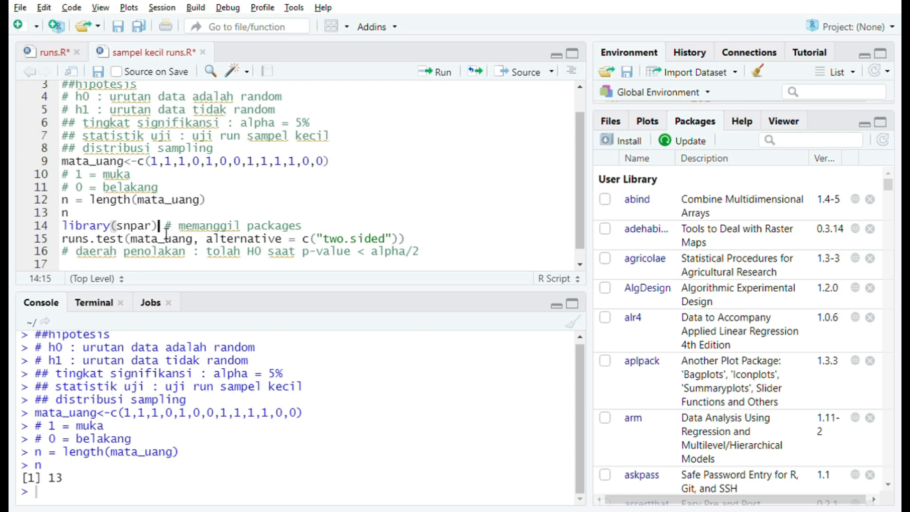
click(435, 72)
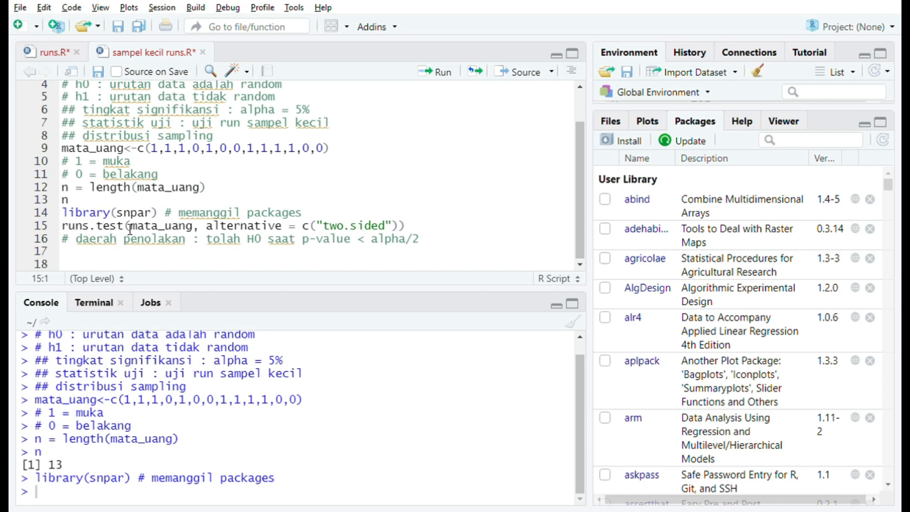
Execute the runs.test line on mata_uang with the "two.sided" alternative.
drag(130, 228, 195, 232)
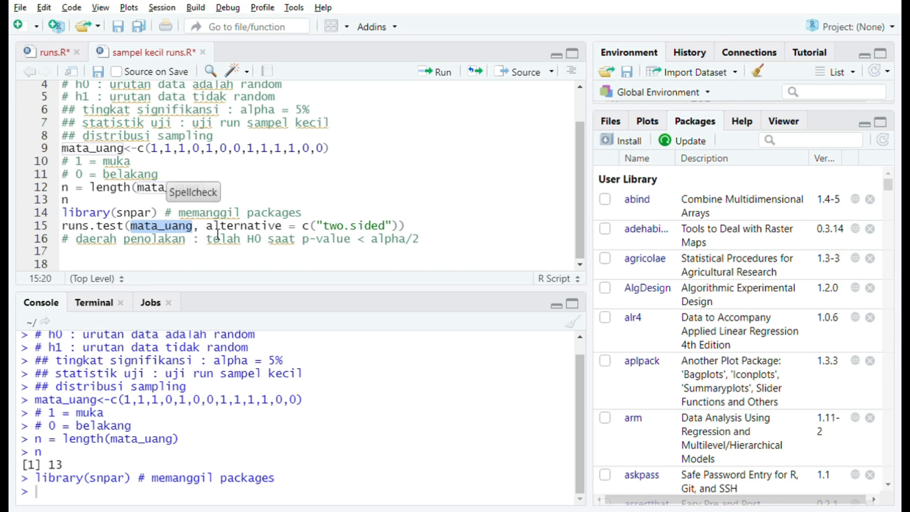
click(214, 232)
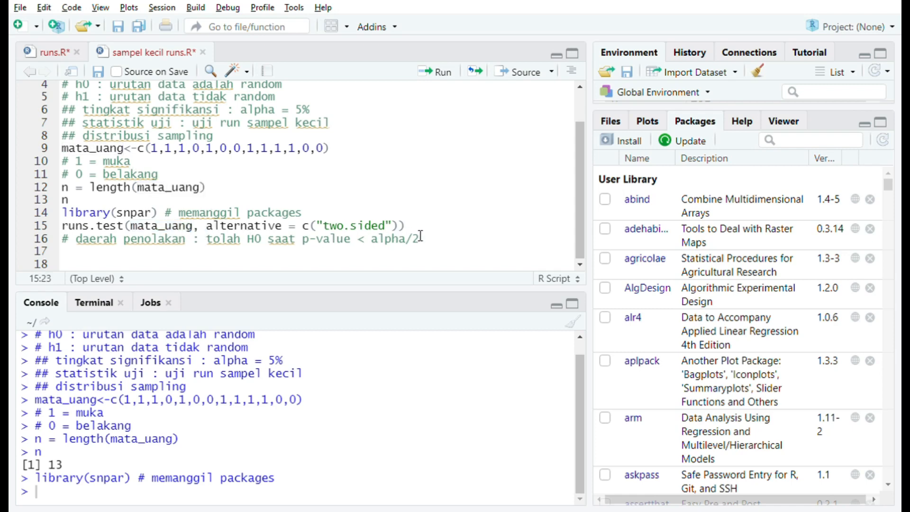
click(439, 71)
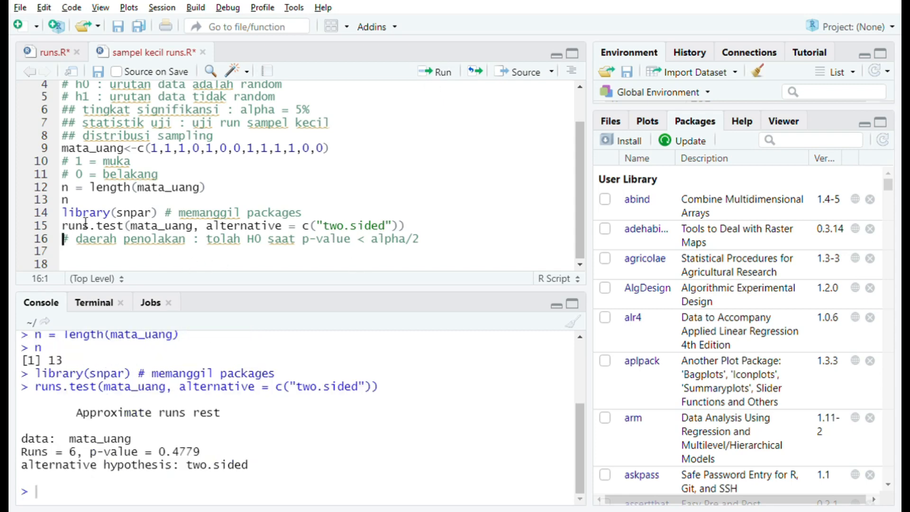
Look up the runs.test function in the help documentation and view its description, usage and arguments.
click(64, 226)
click(121, 230)
click(125, 231)
click(743, 124)
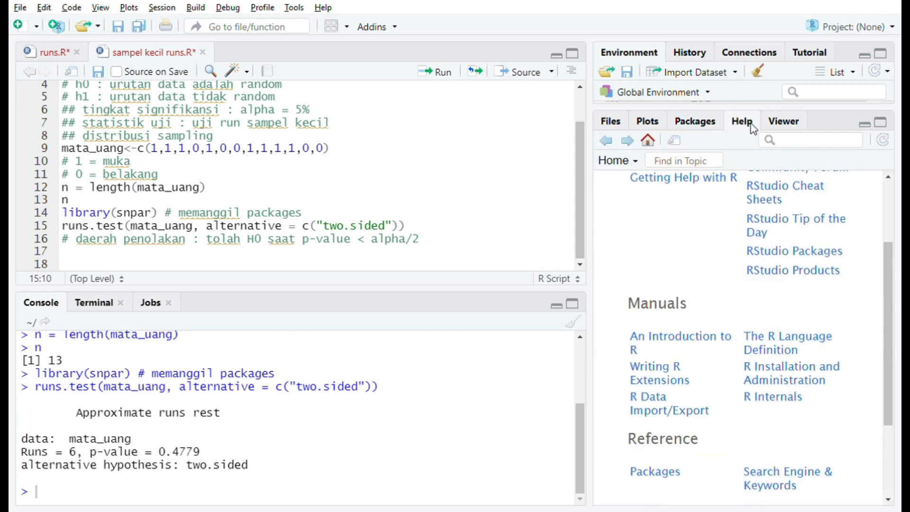
click(800, 142)
text(runs)
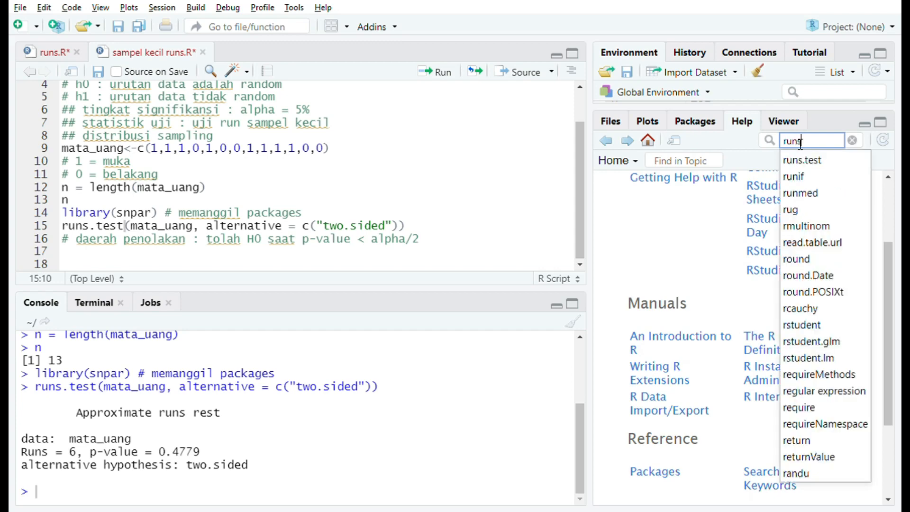
click(814, 161)
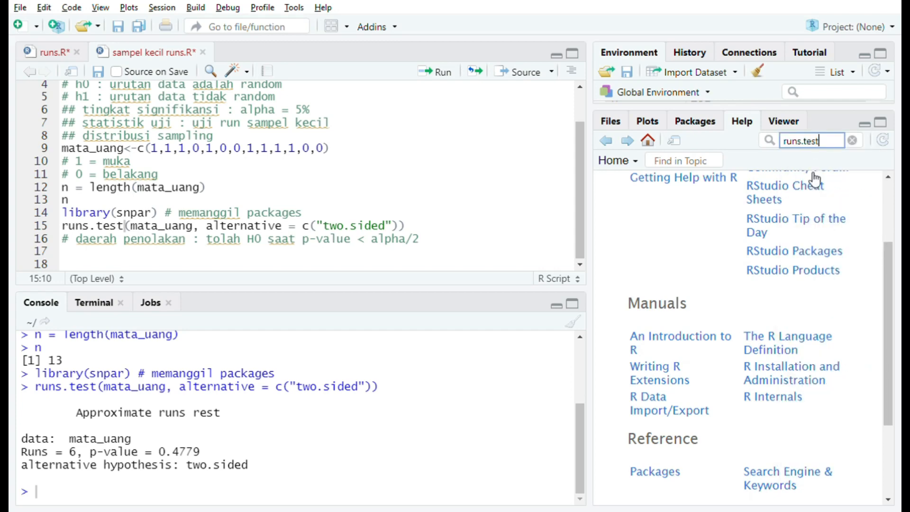
scroll(727, 282, down, 1)
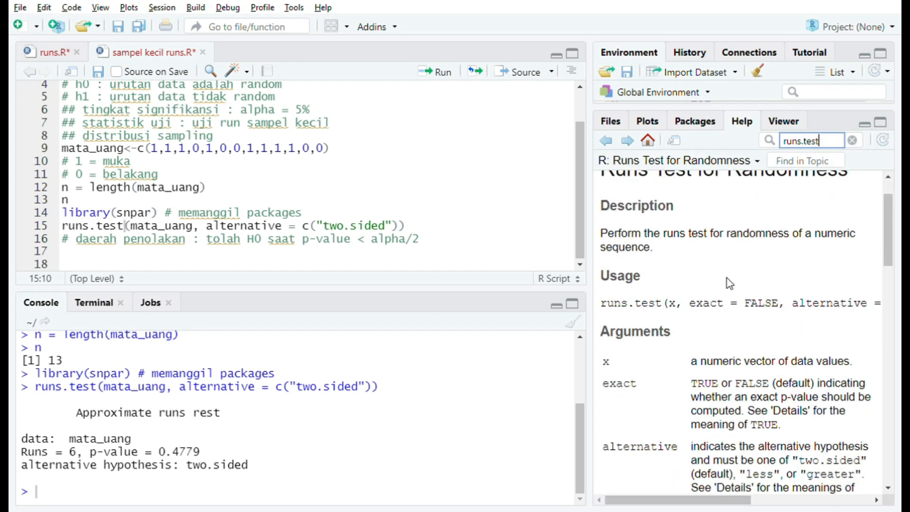
Examine the exact argument and its default setting in the usage and arguments sections of the runs.test help page.
scroll(730, 275, up, 1)
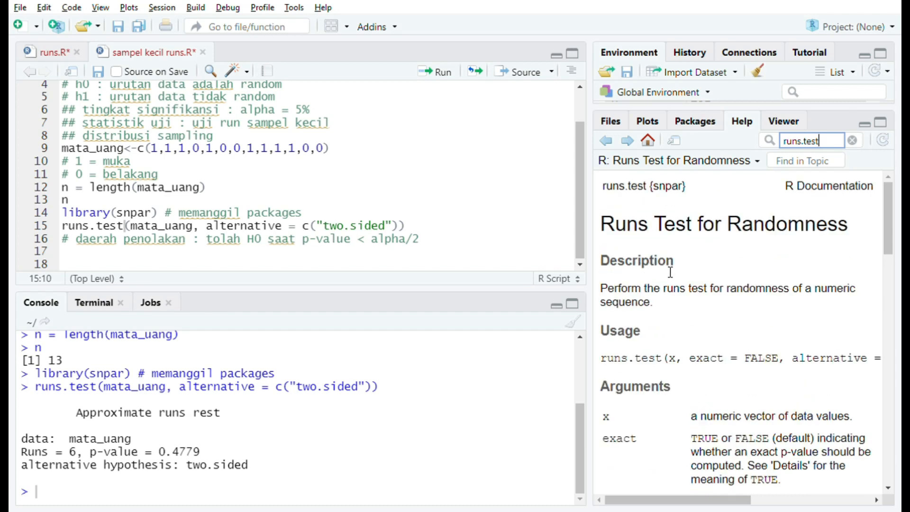
scroll(732, 270, down, 1)
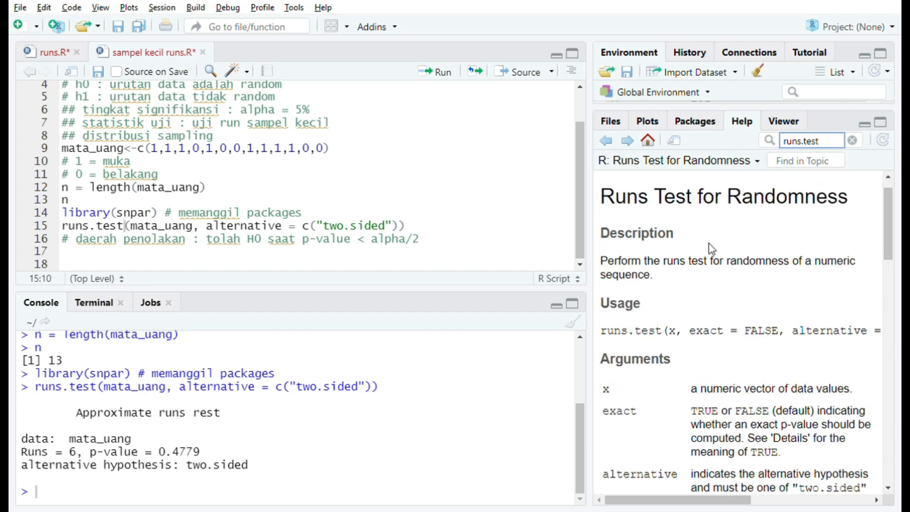
scroll(711, 249, up, 1)
drag(689, 189, 659, 192)
scroll(702, 272, down, 1)
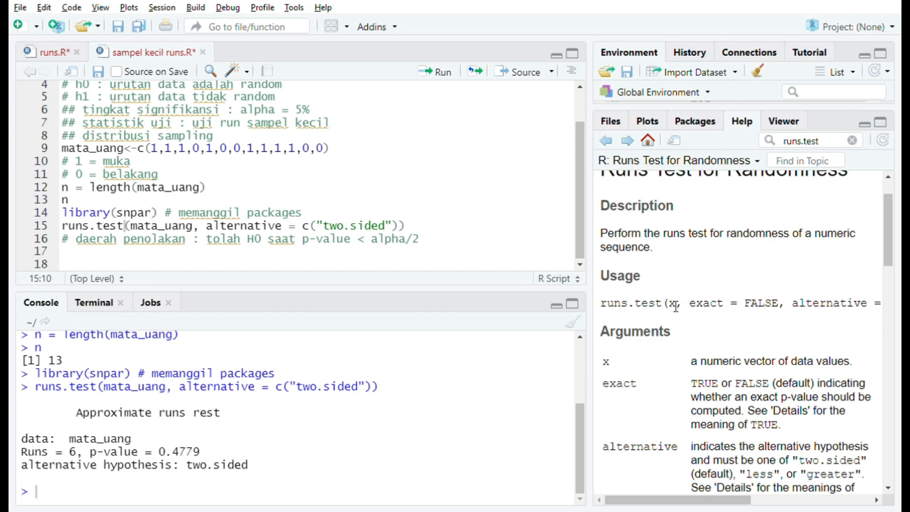
drag(700, 307, 776, 308)
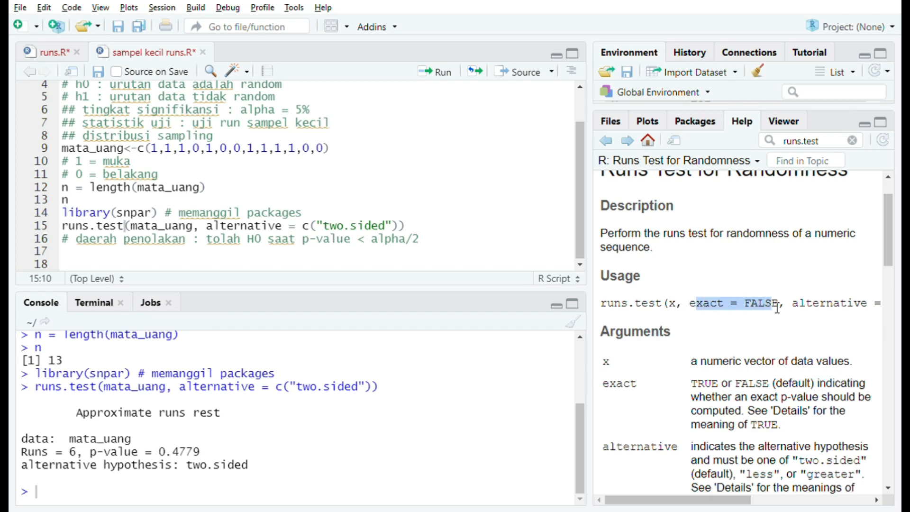
click(708, 314)
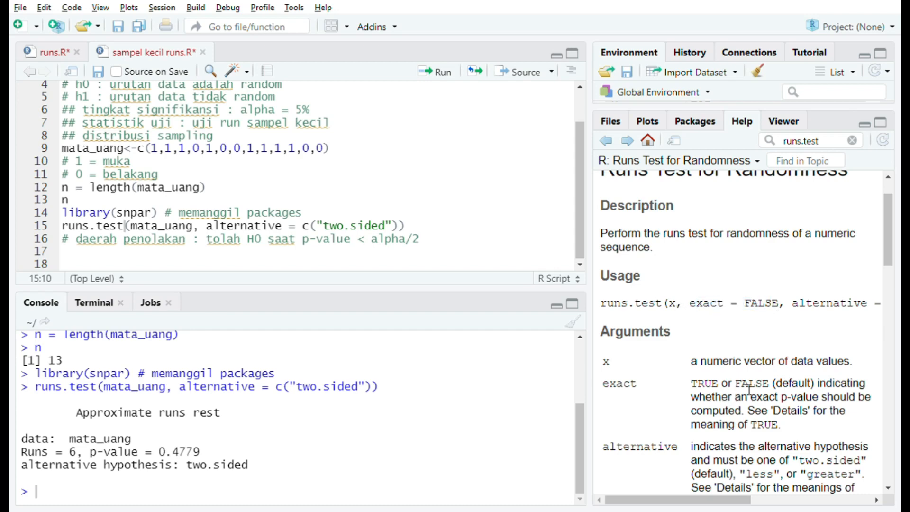
drag(741, 385, 813, 386)
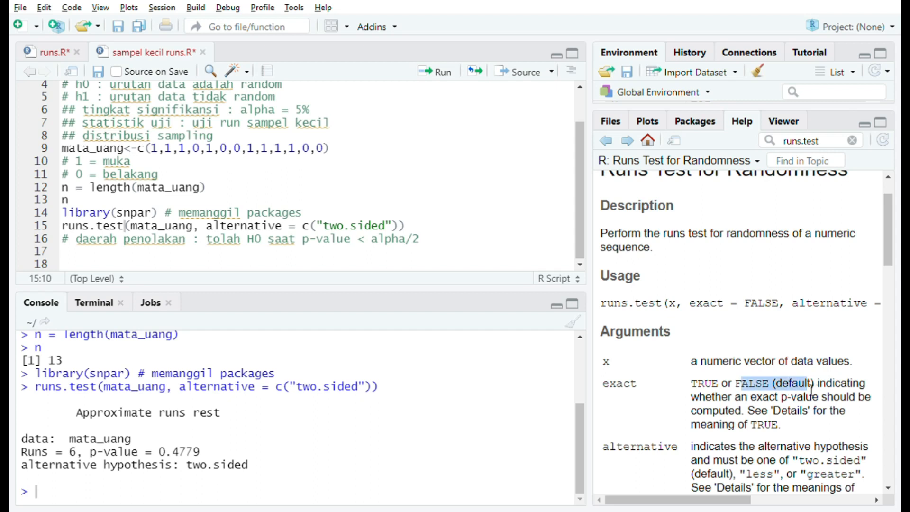
click(797, 393)
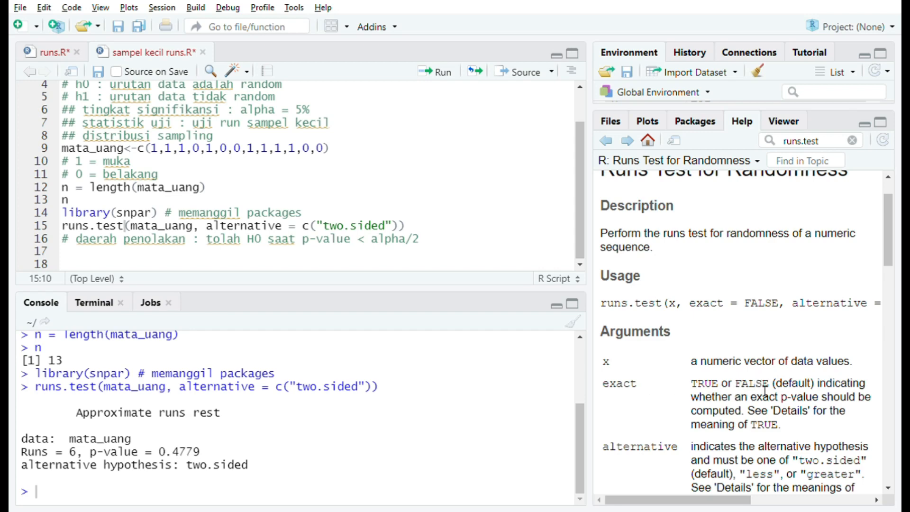
scroll(828, 388, down, 1)
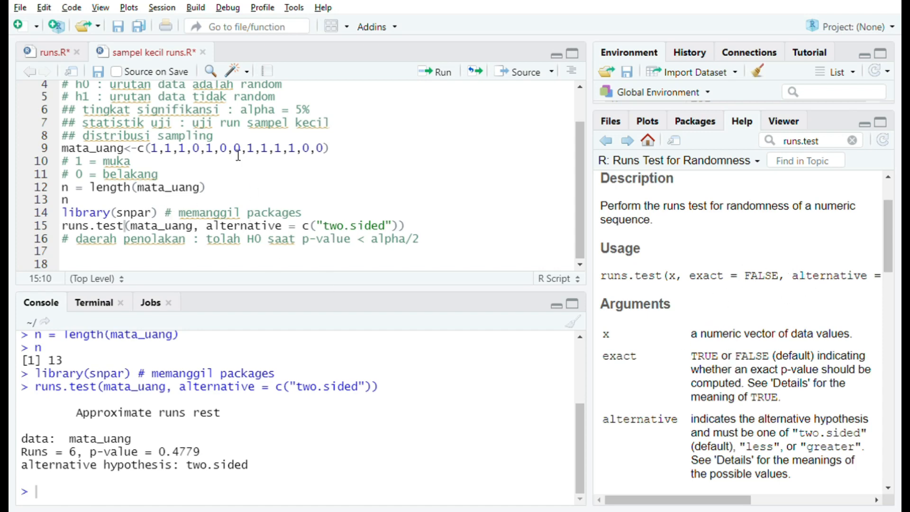
Review the two-sided runs.test call on mata_uang, its console output, and the hypotheses and significance level it is judged against.
scroll(226, 115, up, 1)
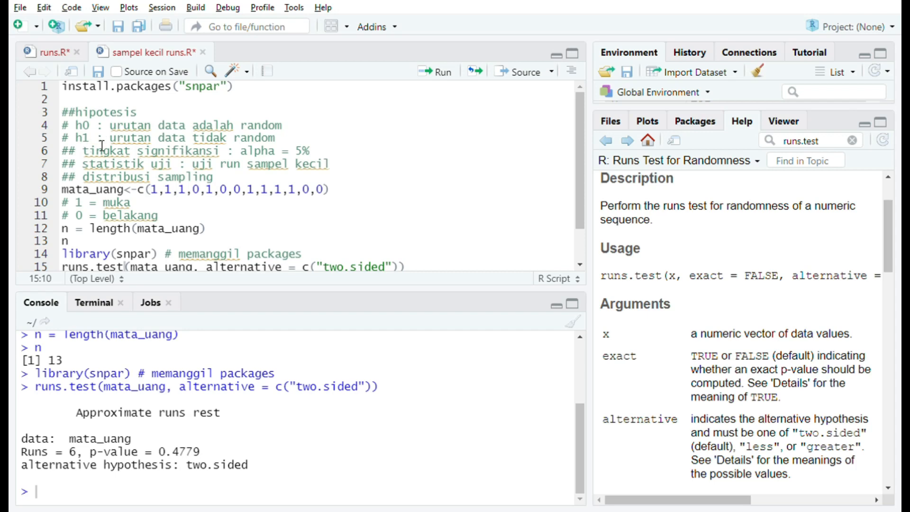
scroll(410, 184, down, 1)
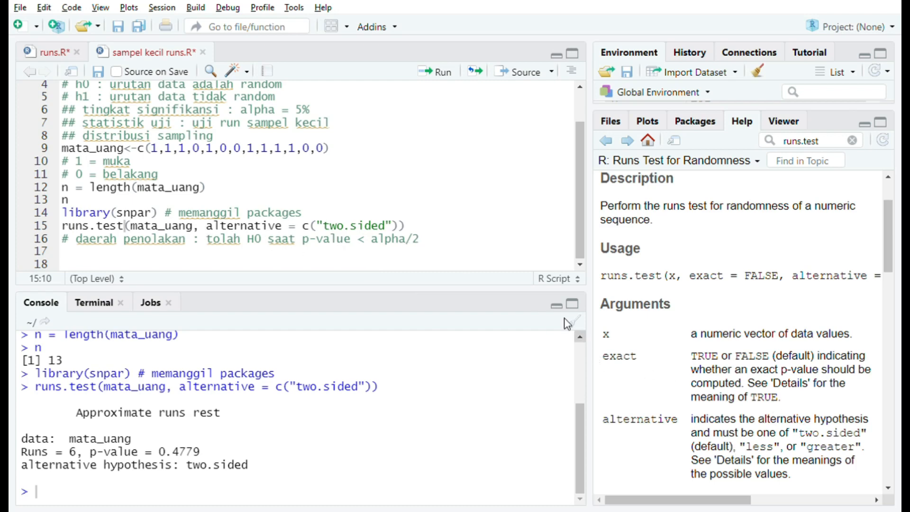
click(416, 227)
key(shift+Up)
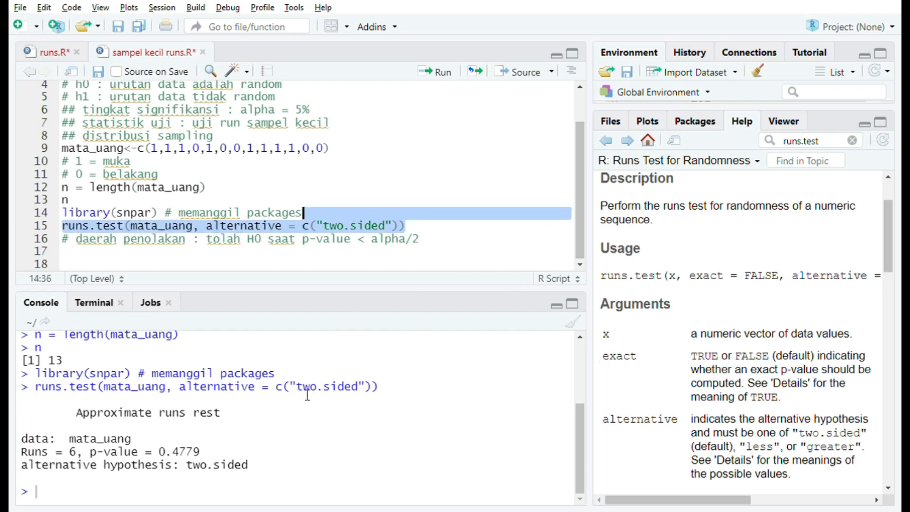
click(413, 230)
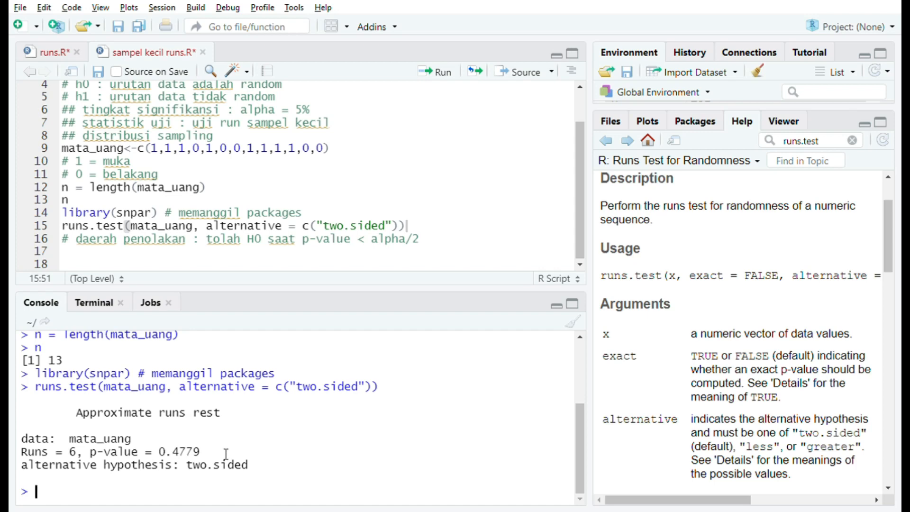
scroll(225, 438, up, 1)
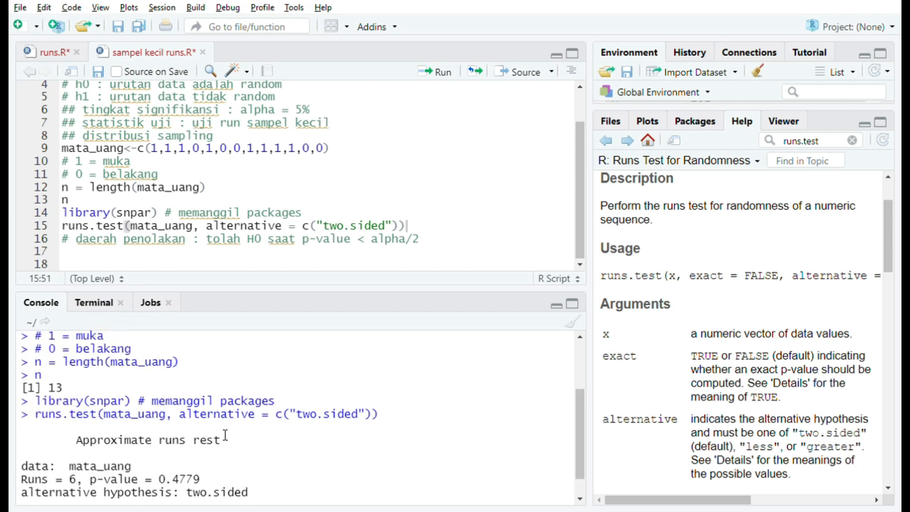
scroll(226, 436, down, 1)
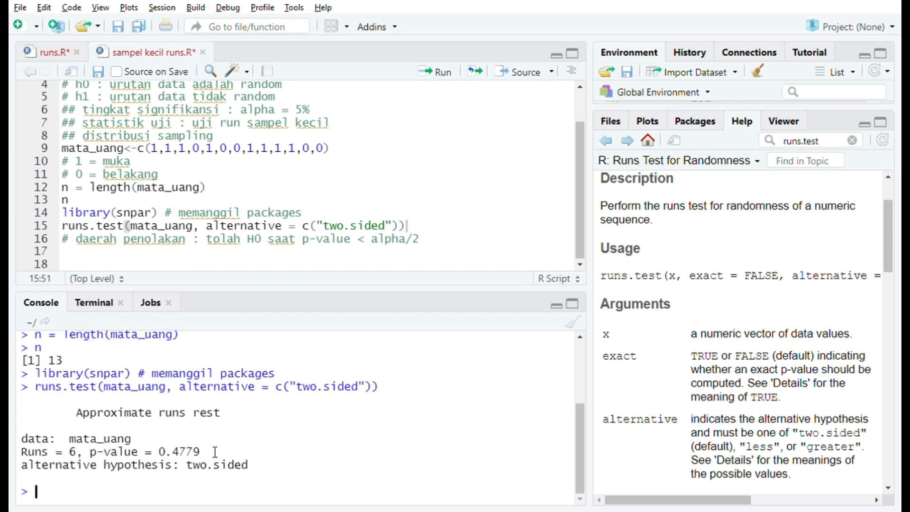
scroll(214, 450, up, 5)
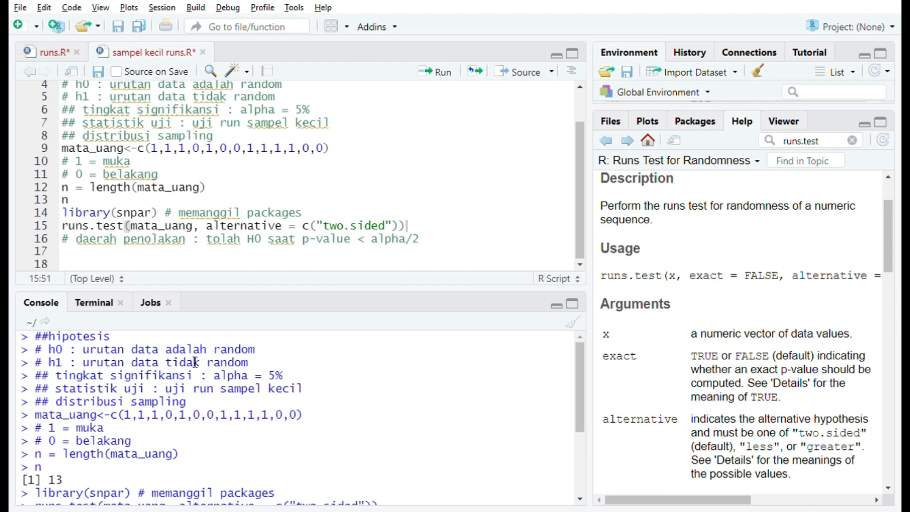
In the runs.R script, execute the hypothesis comments together with the line defining the dantrian vector.
text(gkat signifikansi : alpha = 5%)
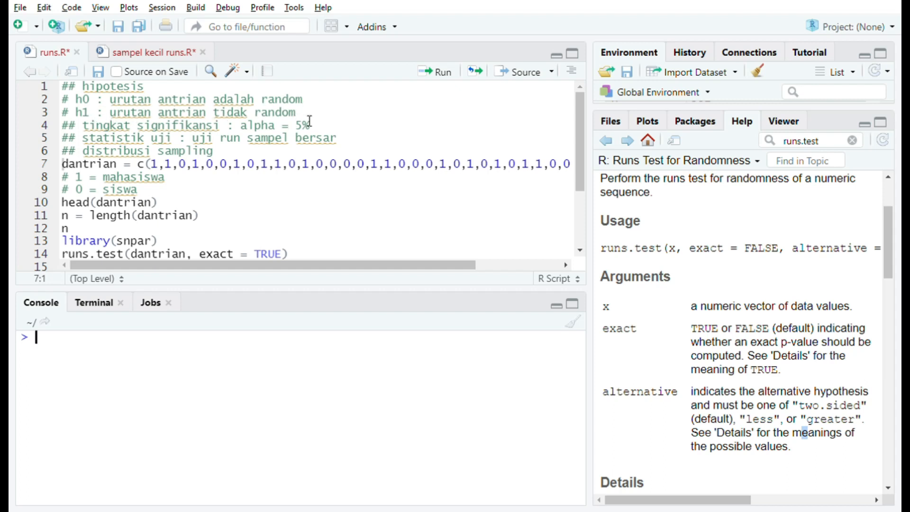
click(312, 118)
click(327, 129)
click(119, 164)
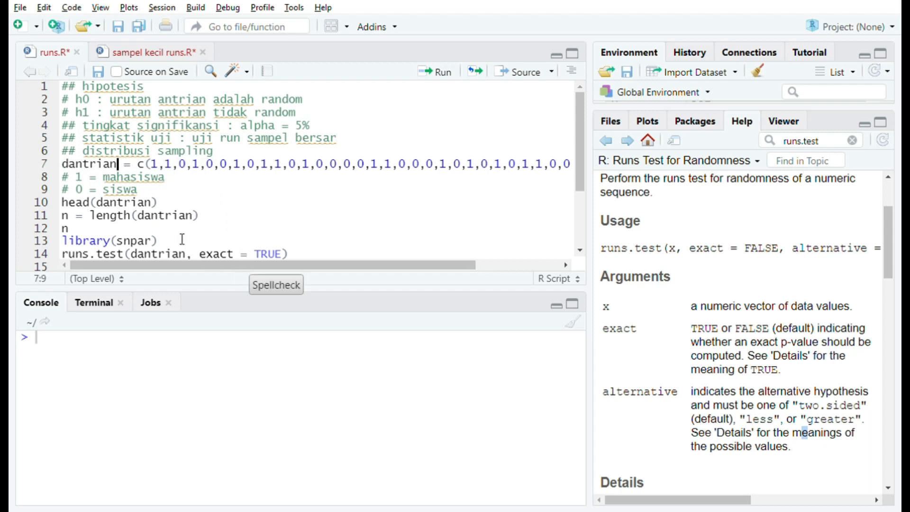
drag(175, 265, 350, 309)
click(137, 165)
click(572, 166)
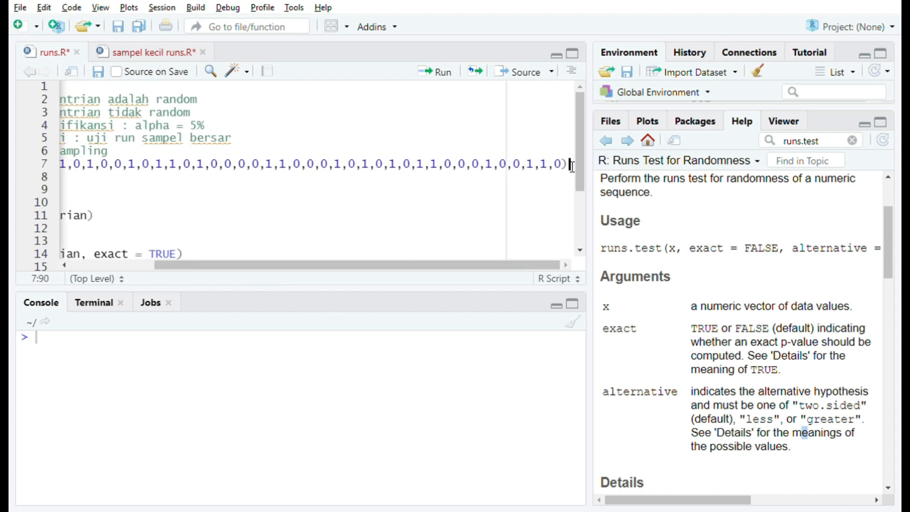
click(436, 72)
Print the first values of dantrian by executing the head(dantrian) line of the script.
drag(379, 262, 267, 268)
click(162, 204)
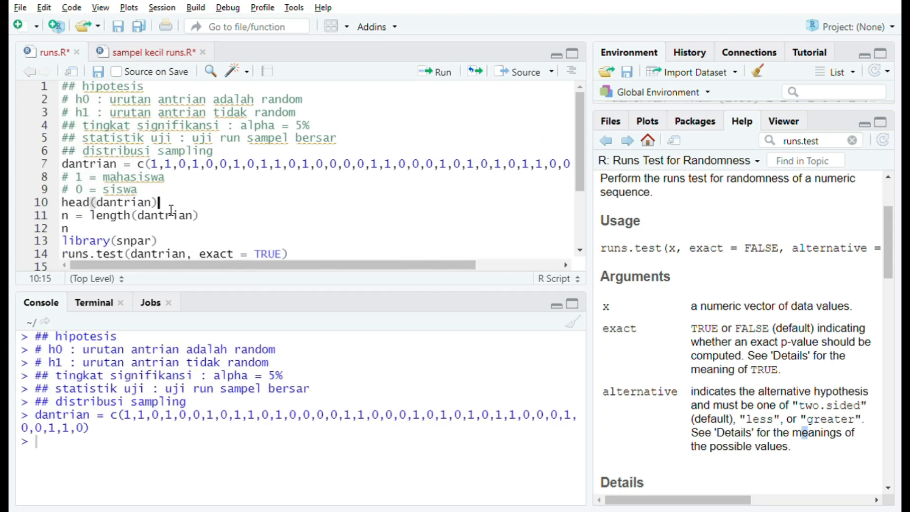
click(441, 72)
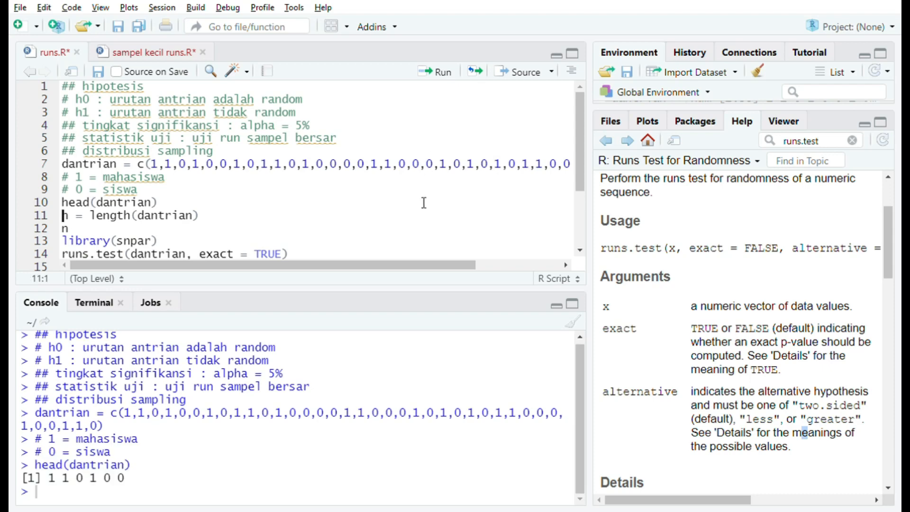
Execute the lines that store the length of dantrian in n and print n in the console.
click(214, 217)
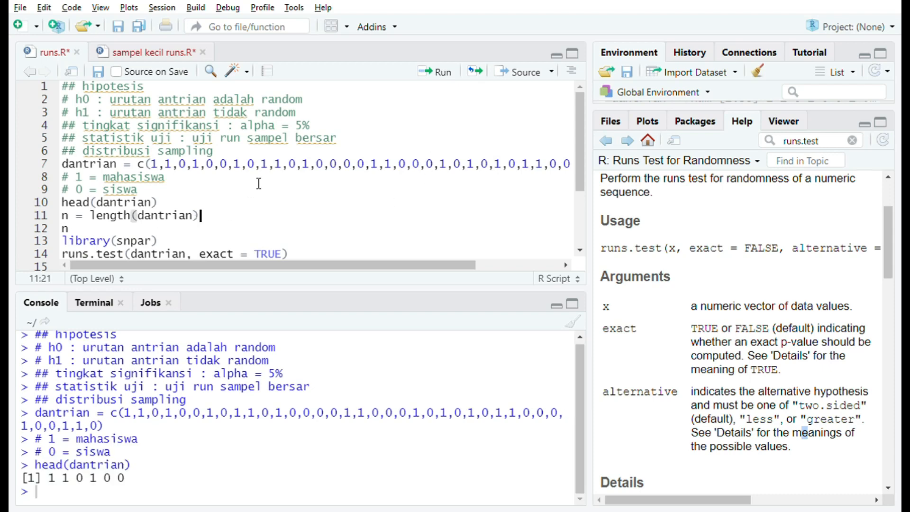
click(454, 78)
click(147, 212)
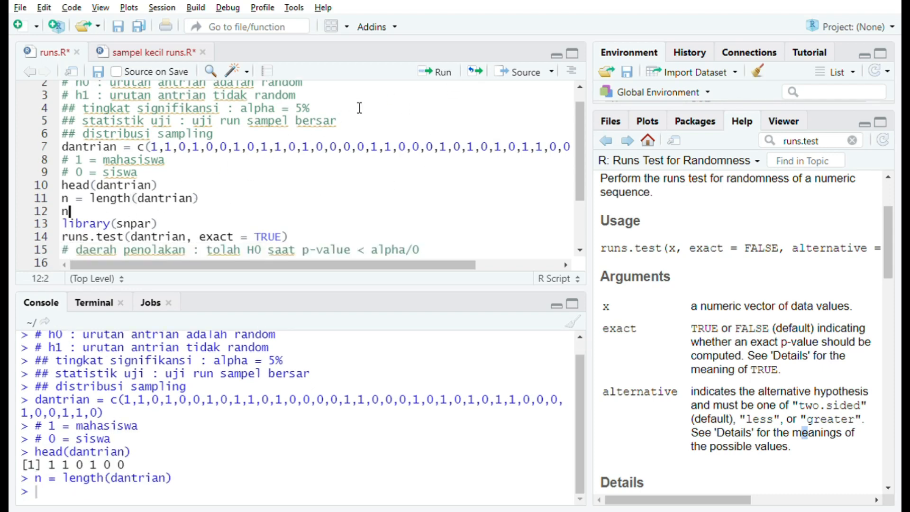
click(438, 76)
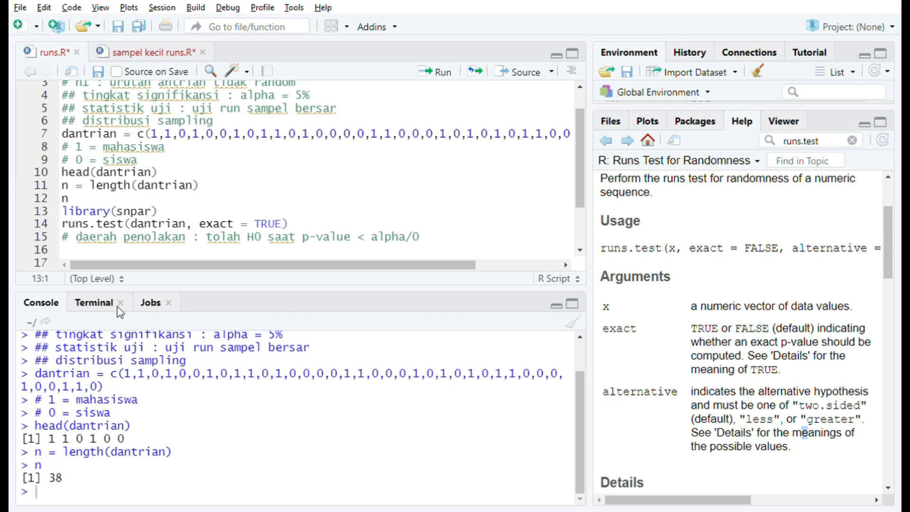
Load the snpar package and execute the runs.test line on dantrian with exact = TRUE.
click(170, 217)
click(443, 74)
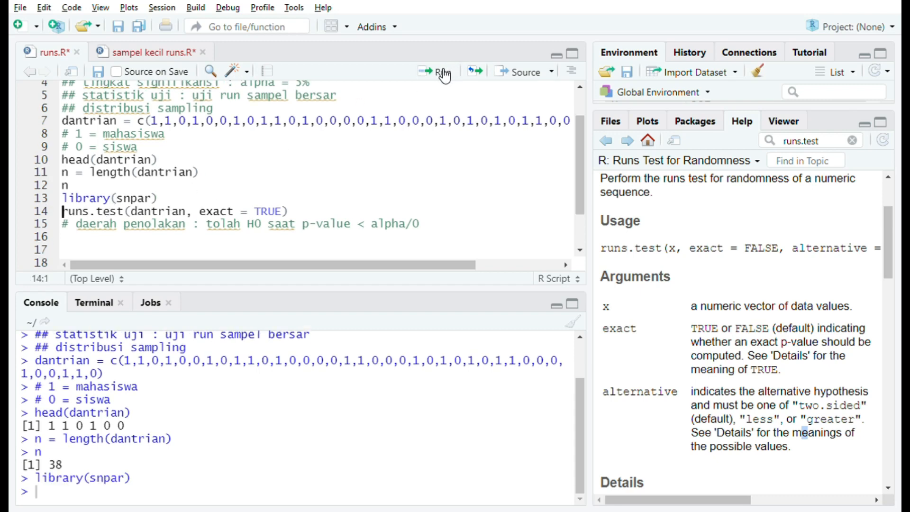
click(306, 216)
click(435, 72)
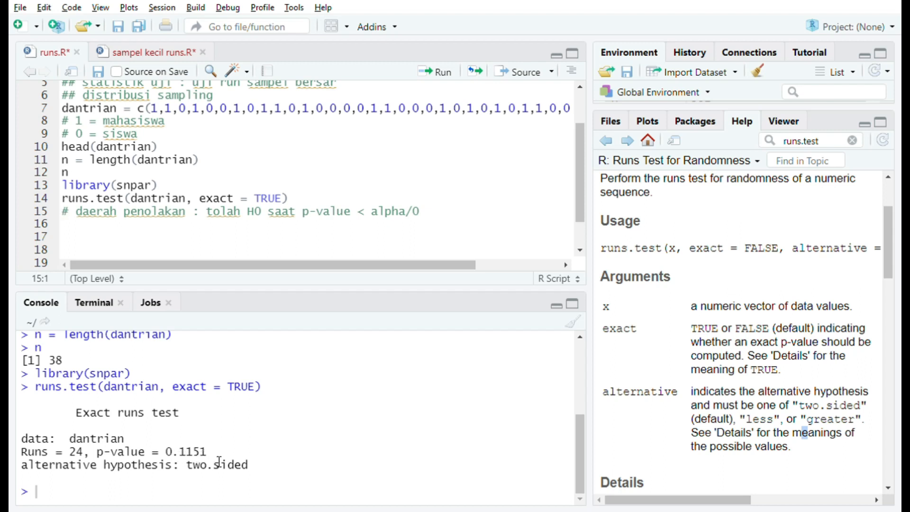
Review the exact runs test output for dantrian against the hypotheses and significance level in the console.
scroll(220, 433, up, 1)
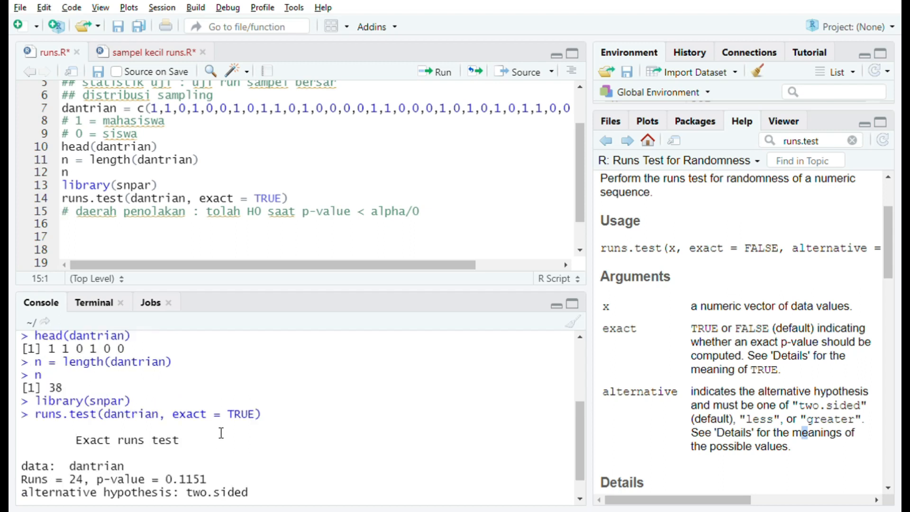
scroll(221, 432, down, 1)
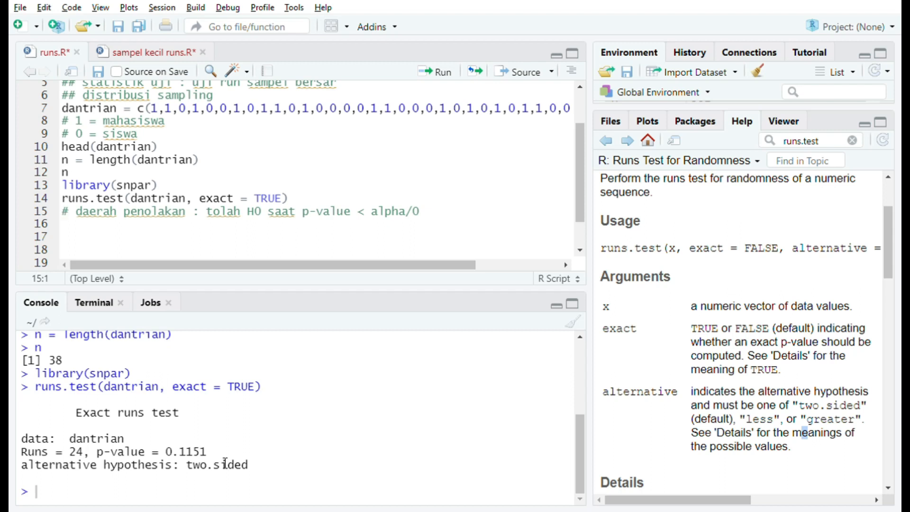
scroll(225, 458, up, 5)
scroll(226, 454, up, 1)
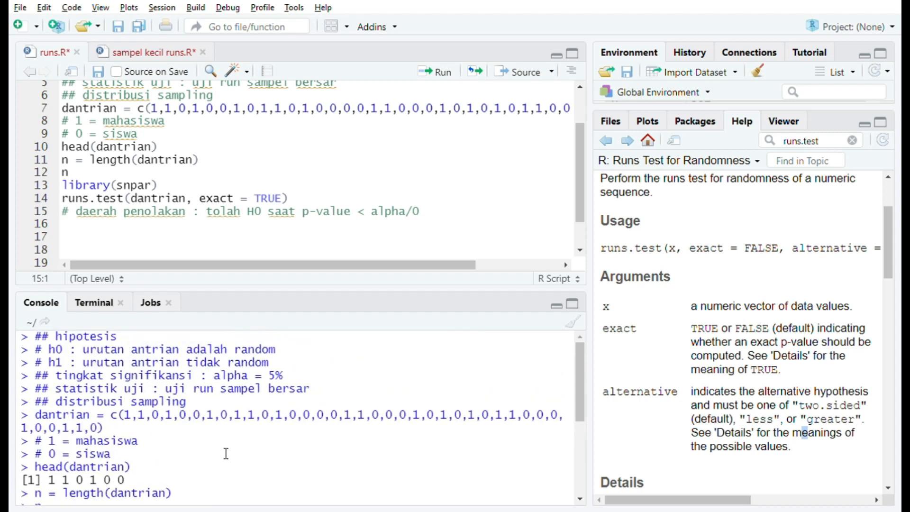